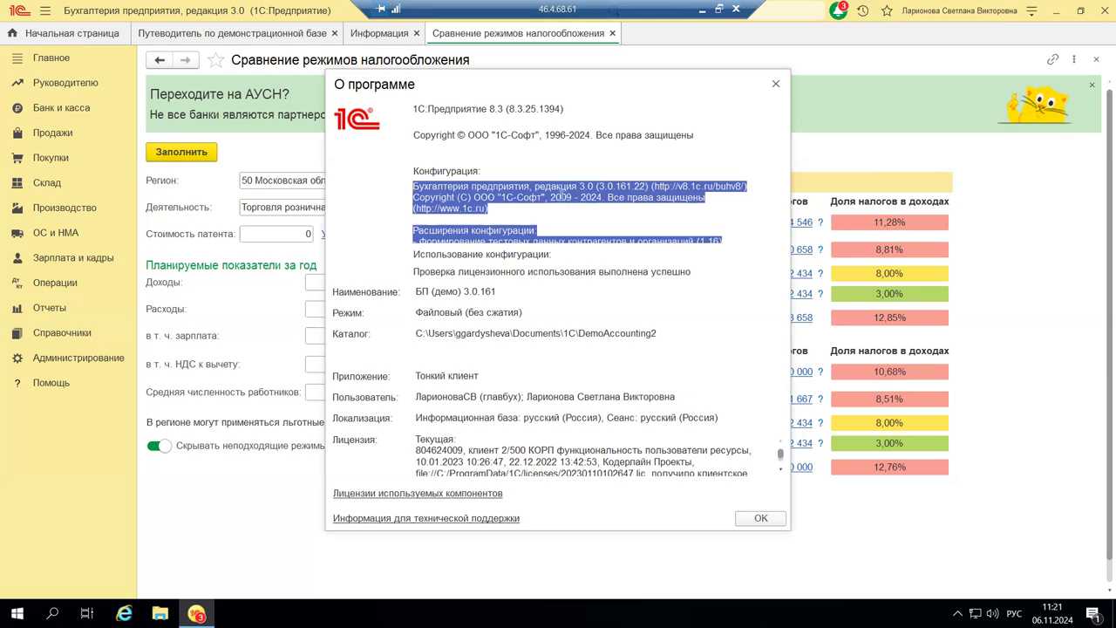
# Check the platform release line in the О программе window and close the window.
pyautogui.tripleClick(593, 122)
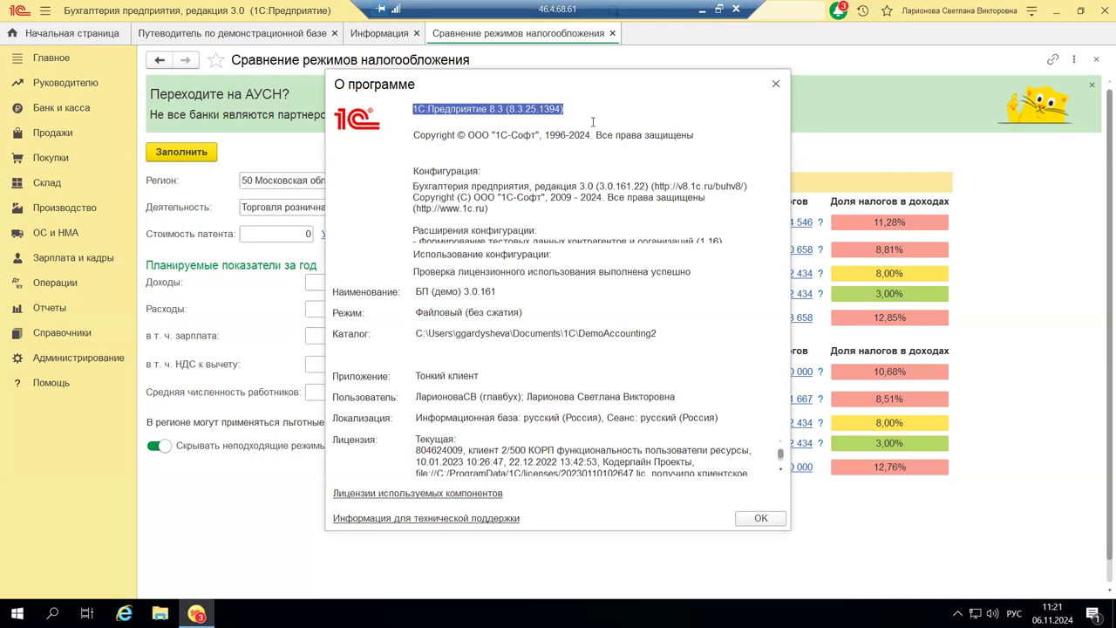
pyautogui.click(592, 122)
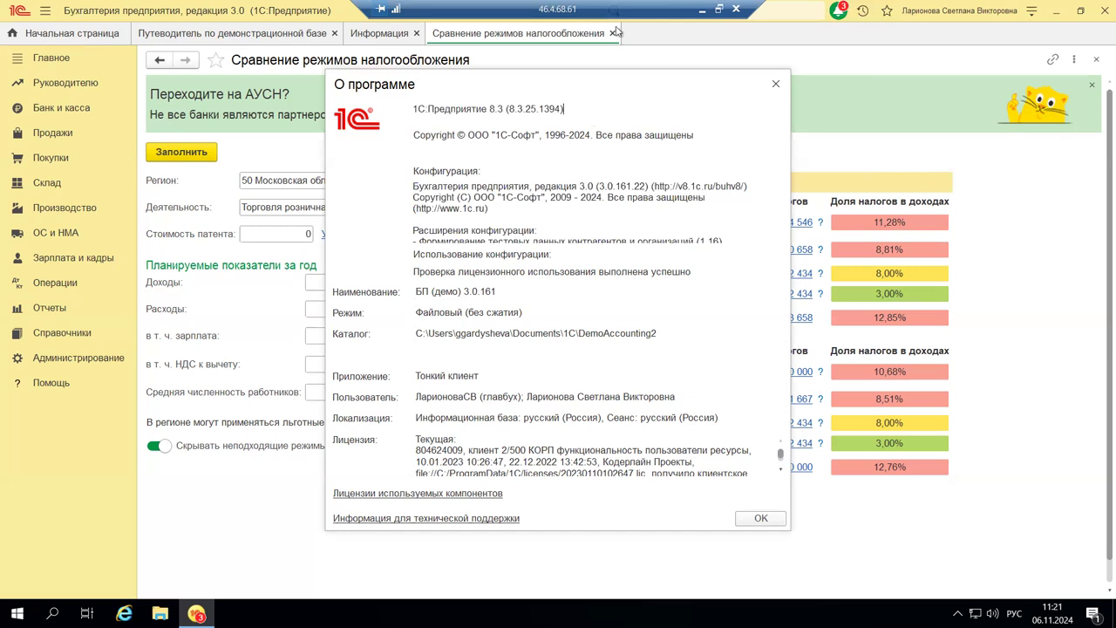
pyautogui.click(775, 86)
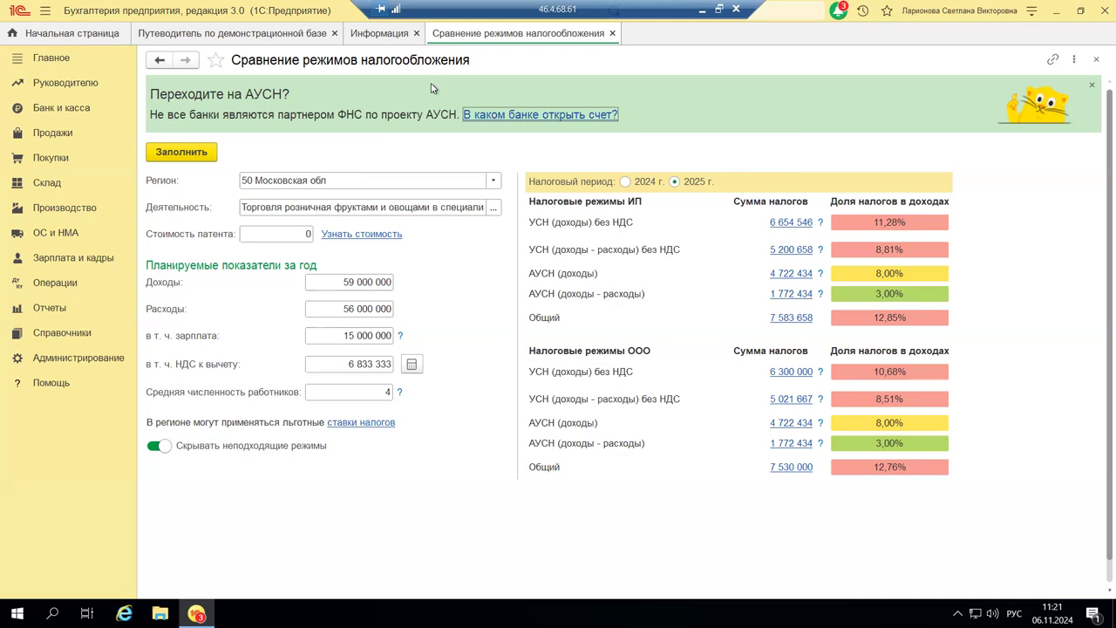
pyautogui.click(701, 13)
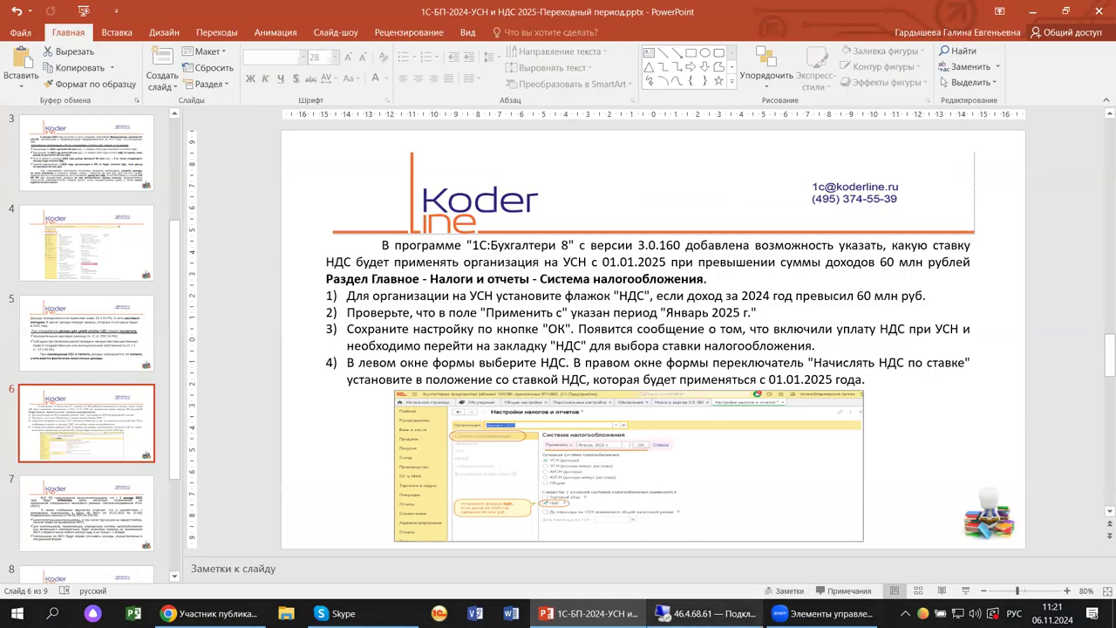
pyautogui.click(694, 613)
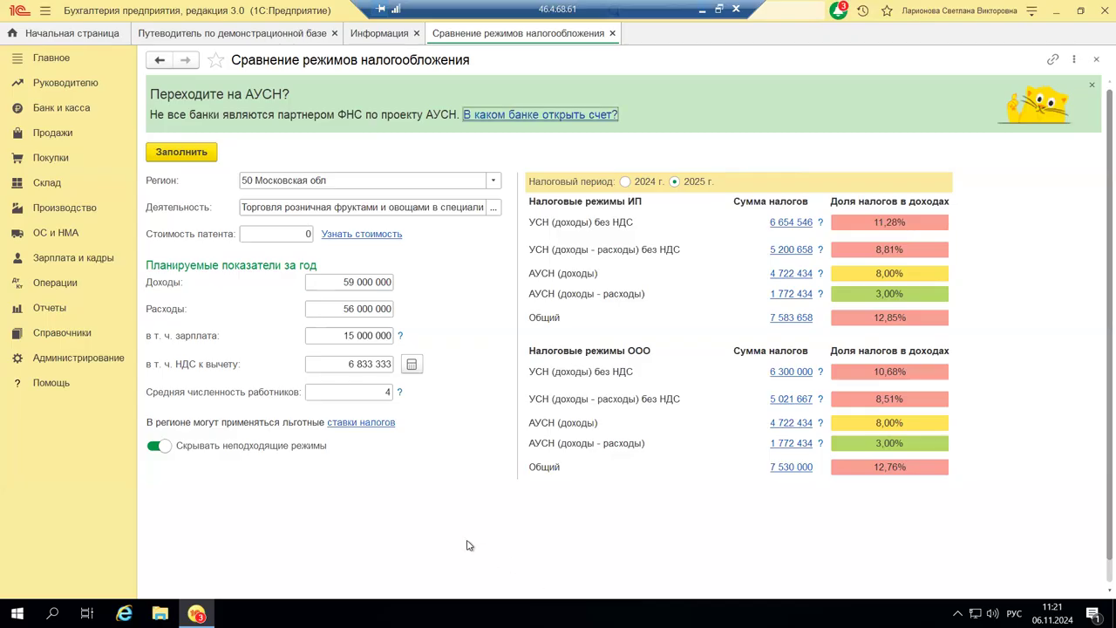
# Open the Налоги и отчеты settings and choose Торговый дом "Комплексный" ООО as the organization.
pyautogui.click(20, 58)
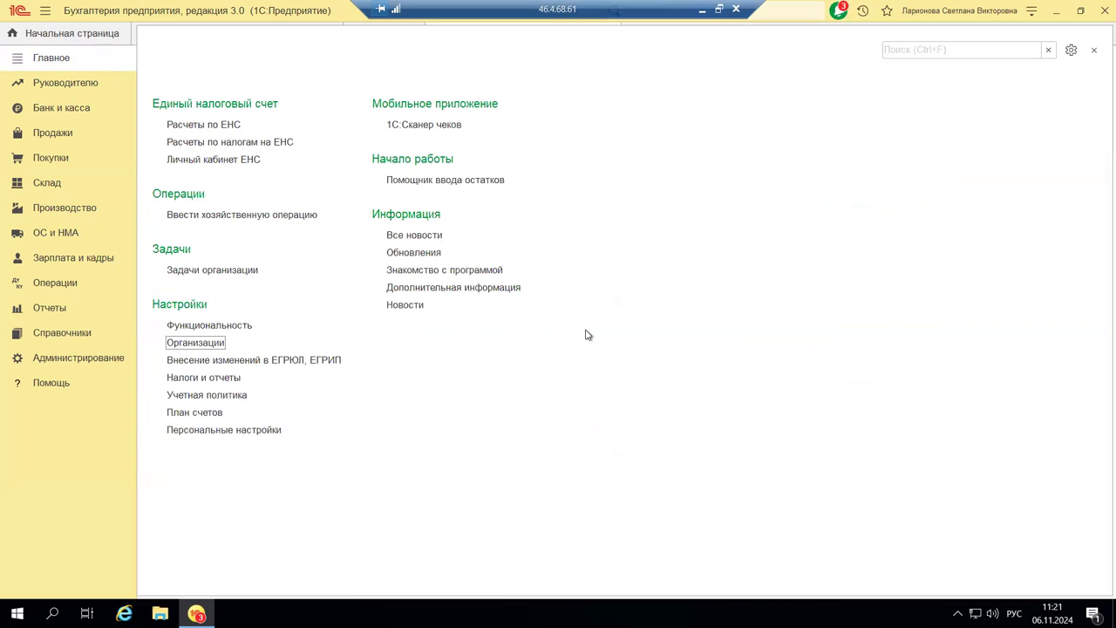
pyautogui.click(192, 380)
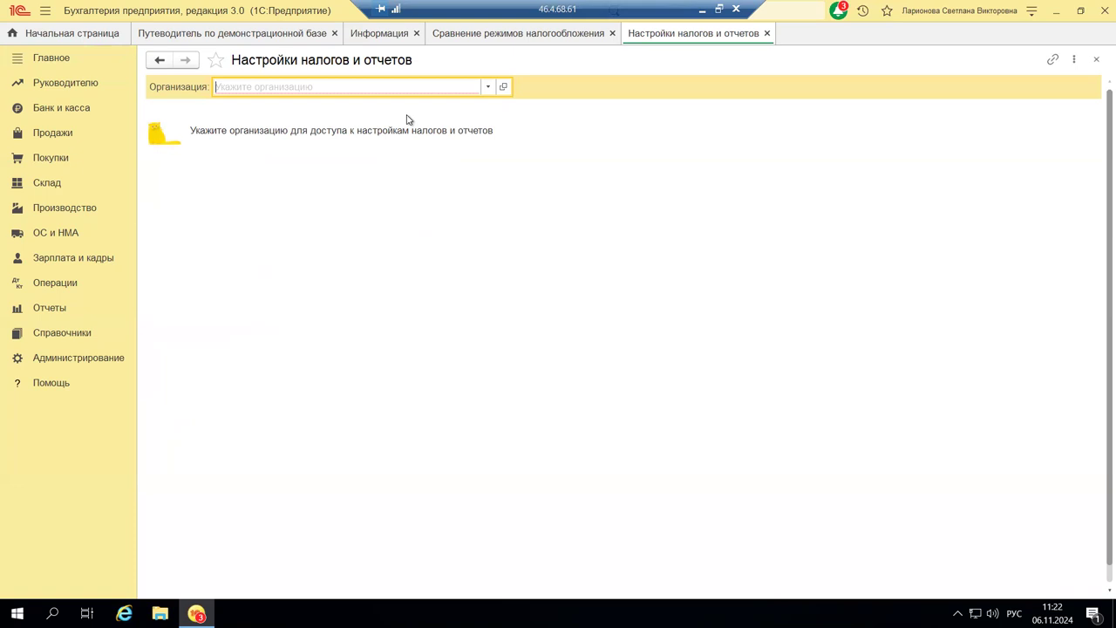
pyautogui.click(487, 87)
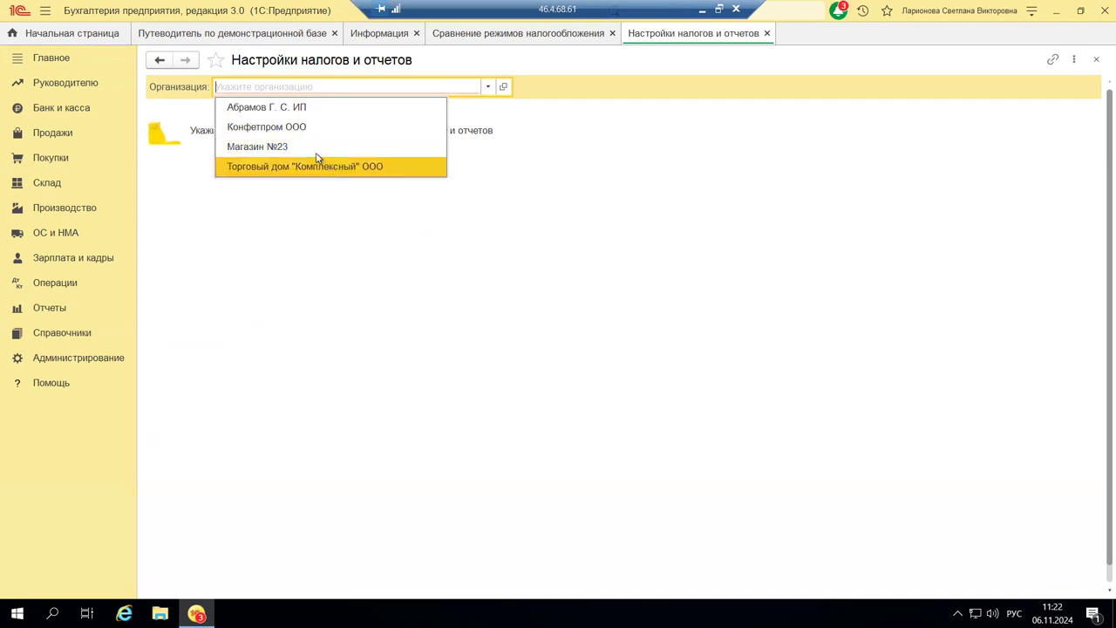
pyautogui.click(307, 181)
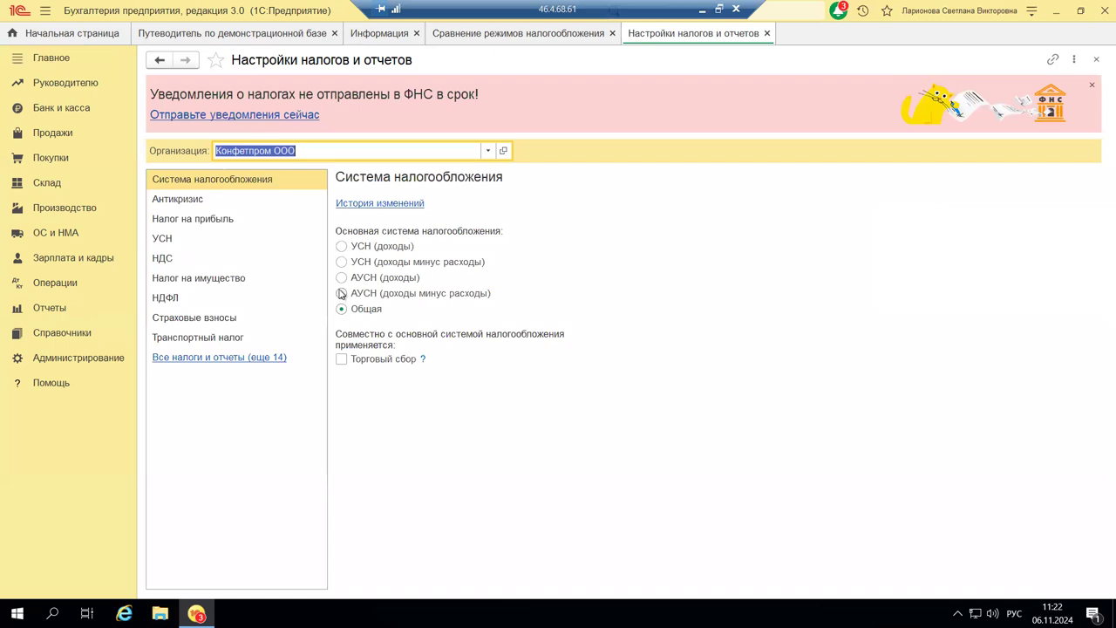
pyautogui.click(487, 150)
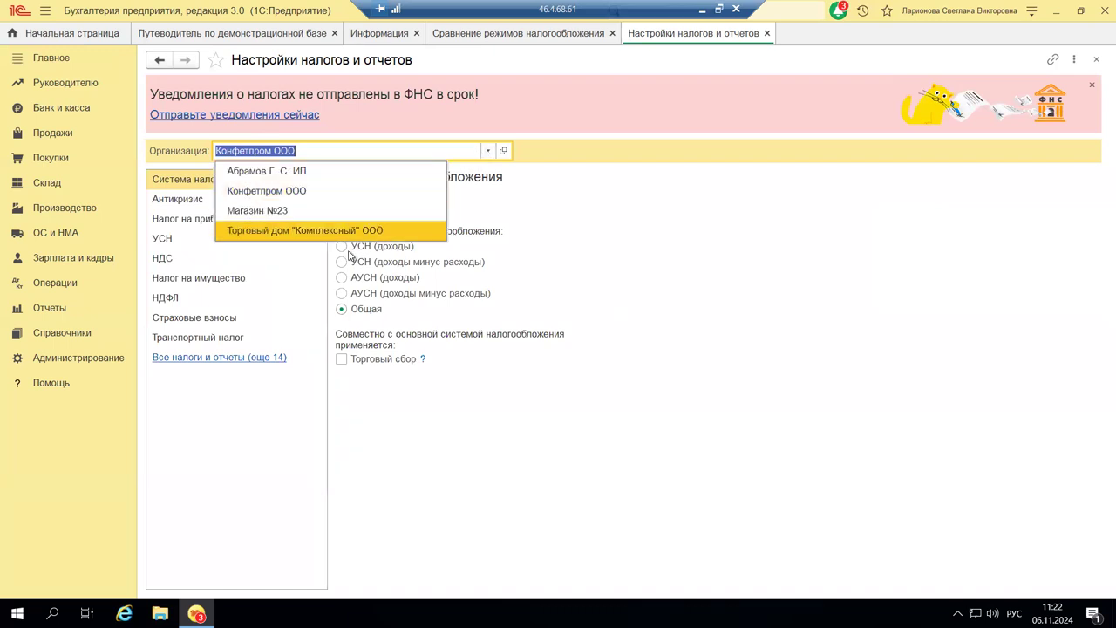
pyautogui.press('Escape')
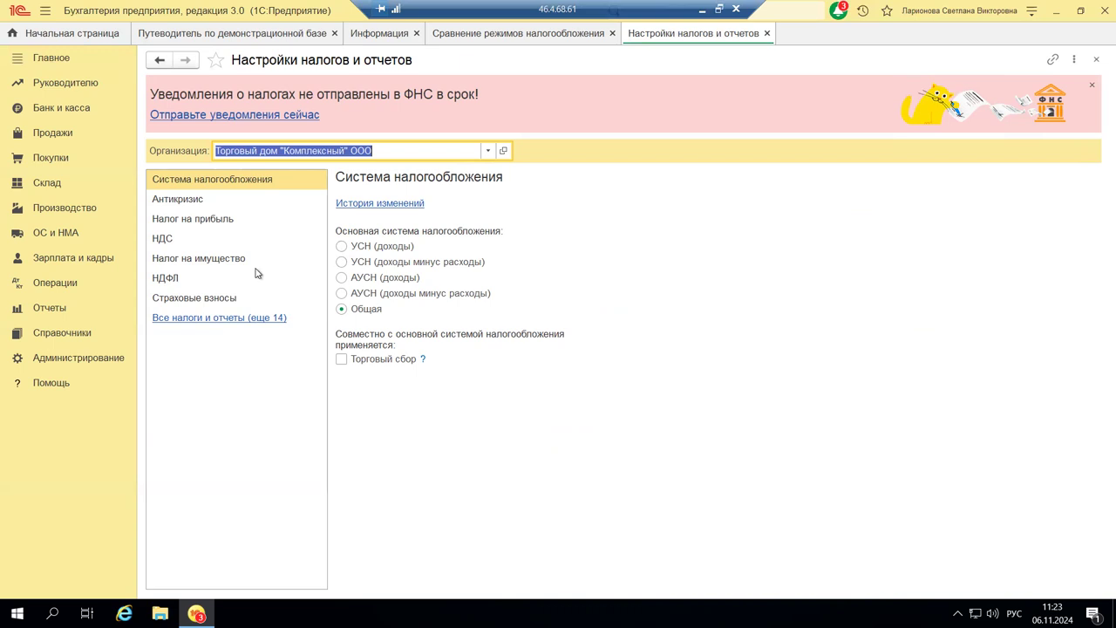
# Select УСН (доходы минус расходы) with НДС applied from Январь 2025 for the organization, and switch to the PowerPoint presentation.
pyautogui.click(342, 263)
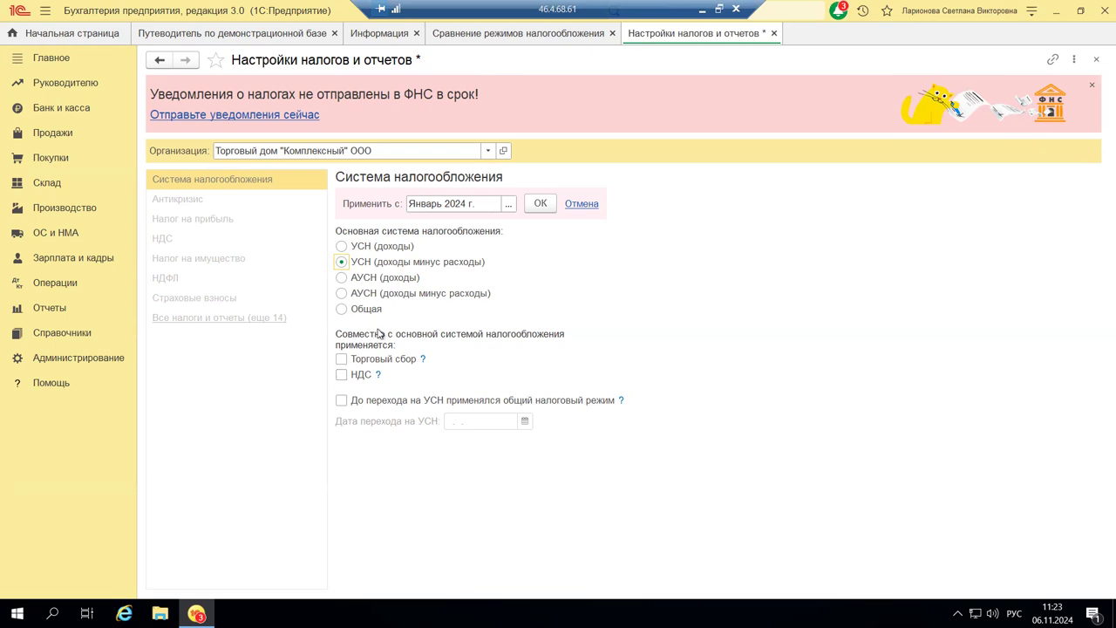
pyautogui.click(340, 375)
pyautogui.click(378, 375)
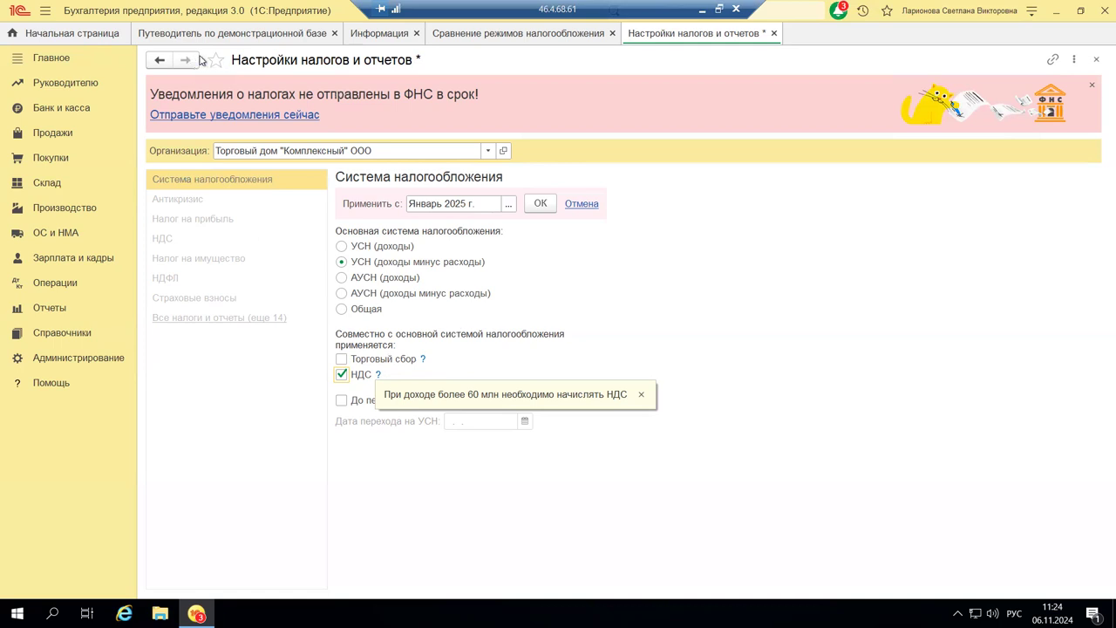
pyautogui.click(640, 394)
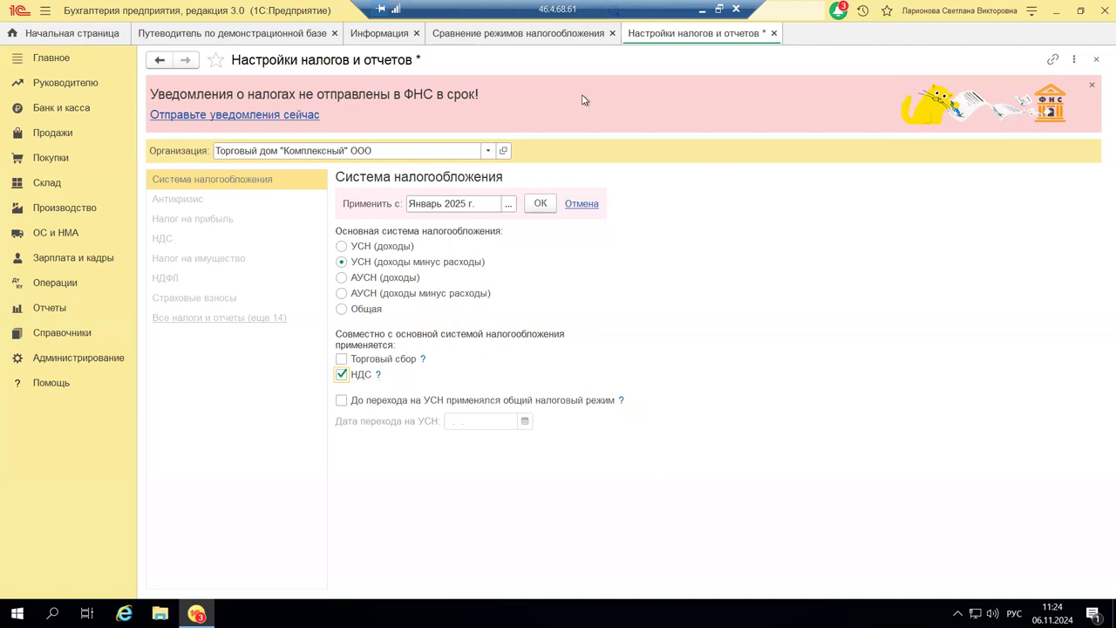
pyautogui.click(702, 9)
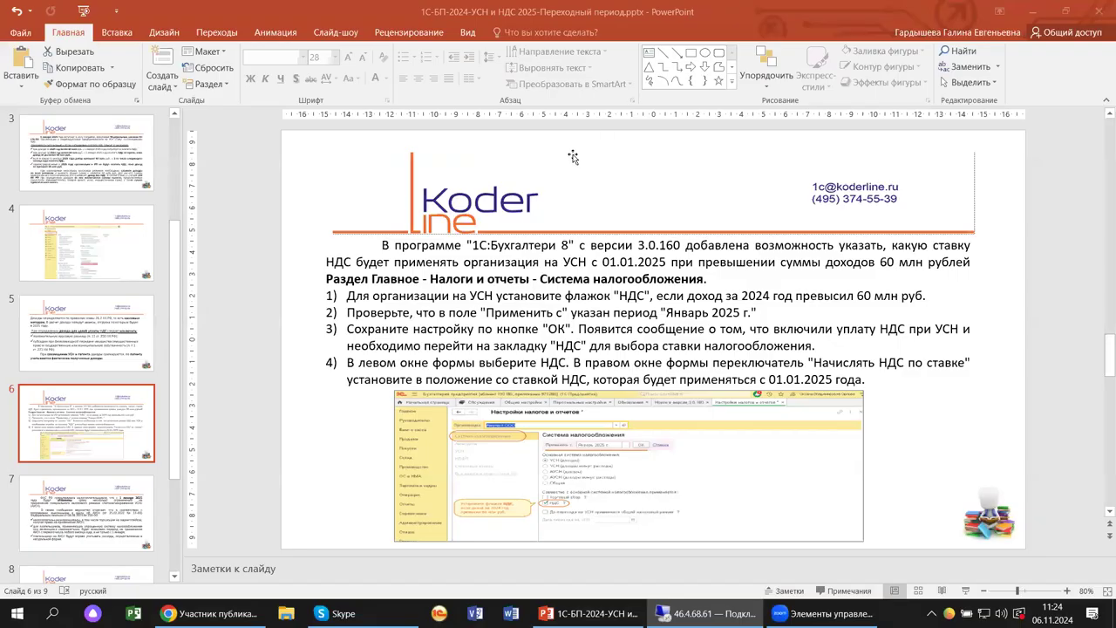
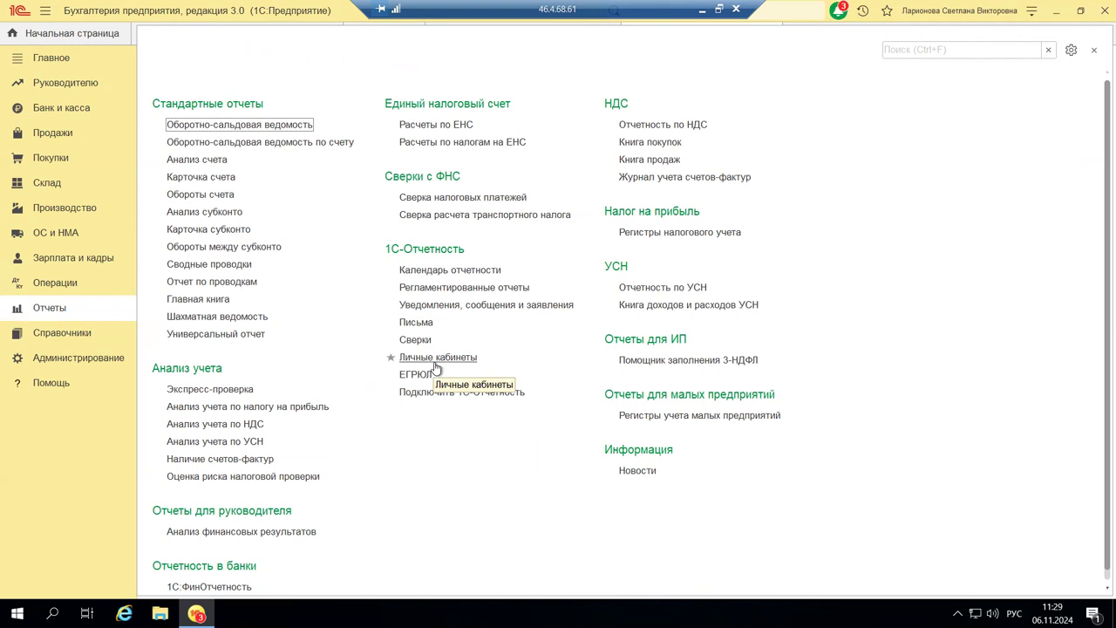
# Open Личный кабинет ЕНС from the Операции section in 1С and choose Торговый дом "Комплексный" ООО.
pyautogui.click(29, 290)
pyautogui.click(29, 290)
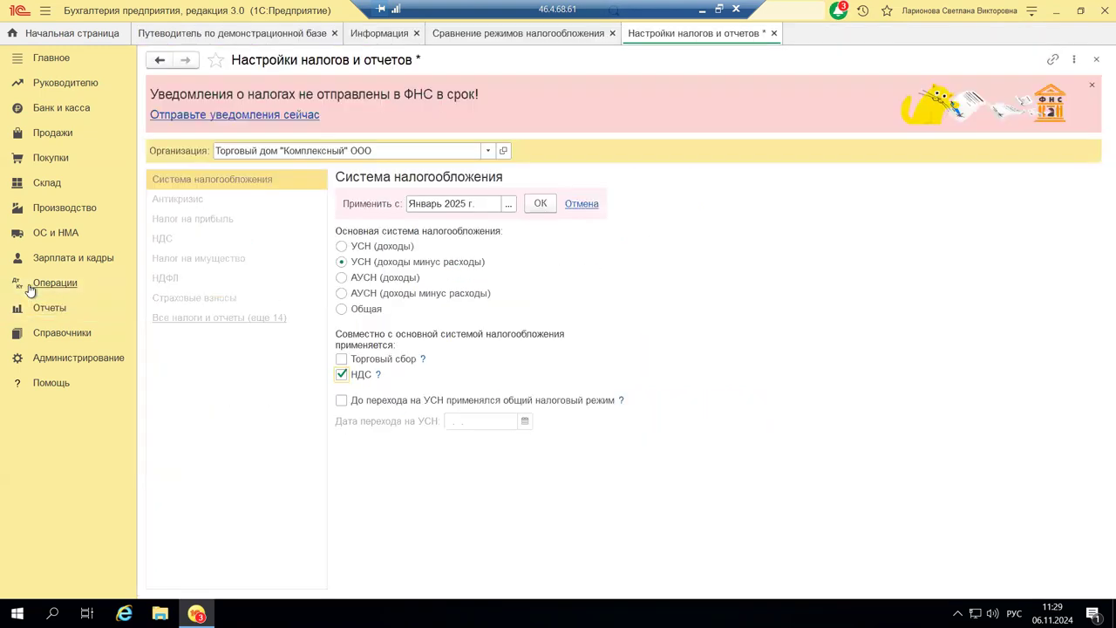
pyautogui.click(43, 286)
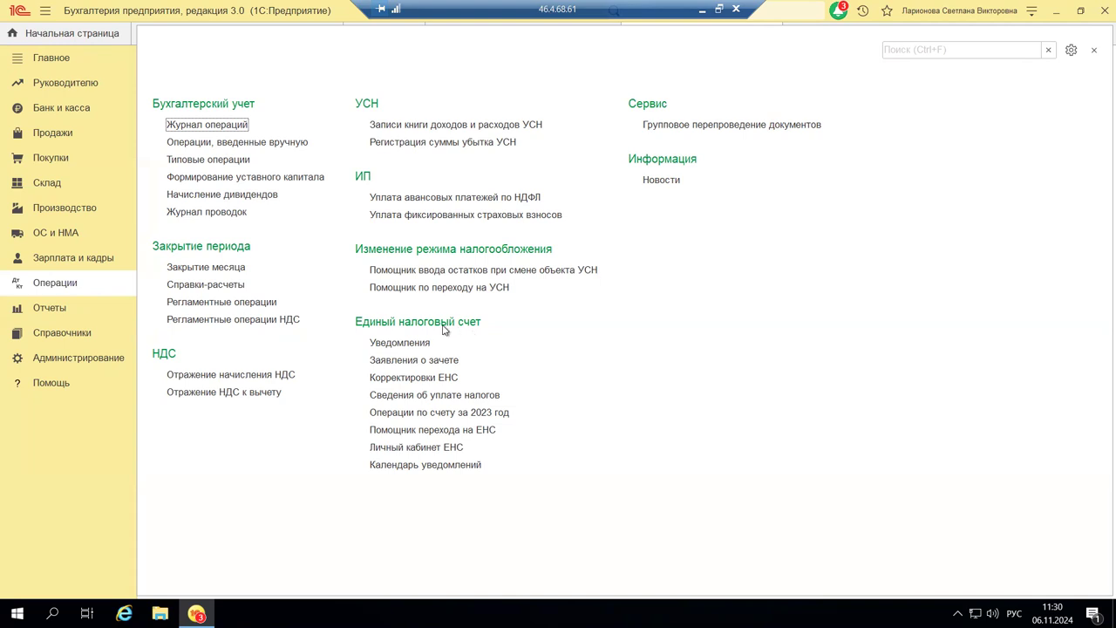
pyautogui.click(433, 447)
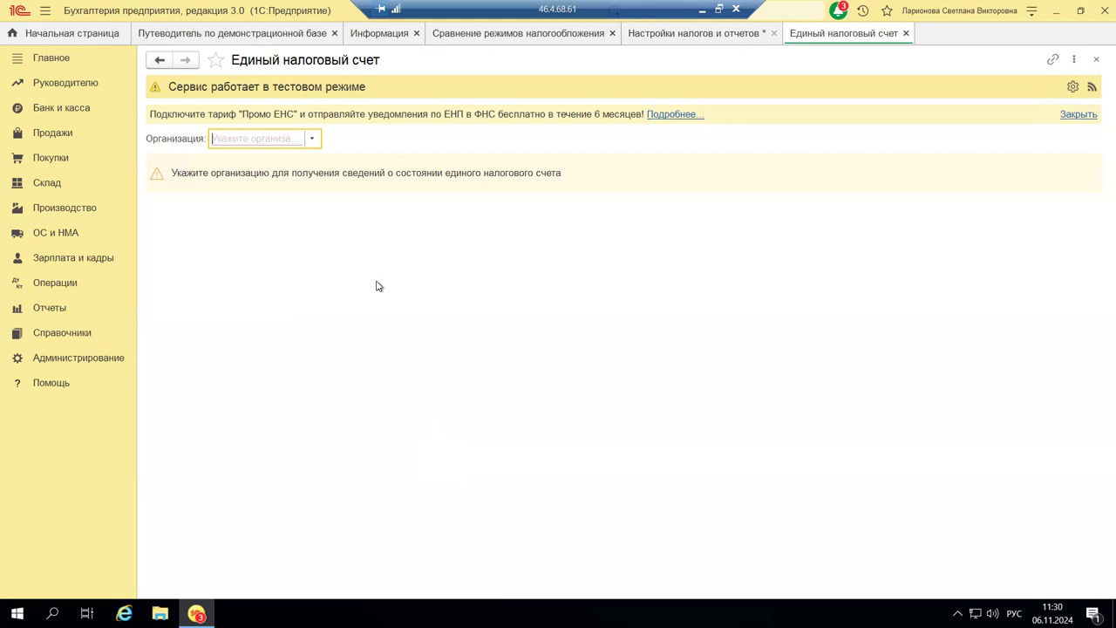
pyautogui.click(313, 140)
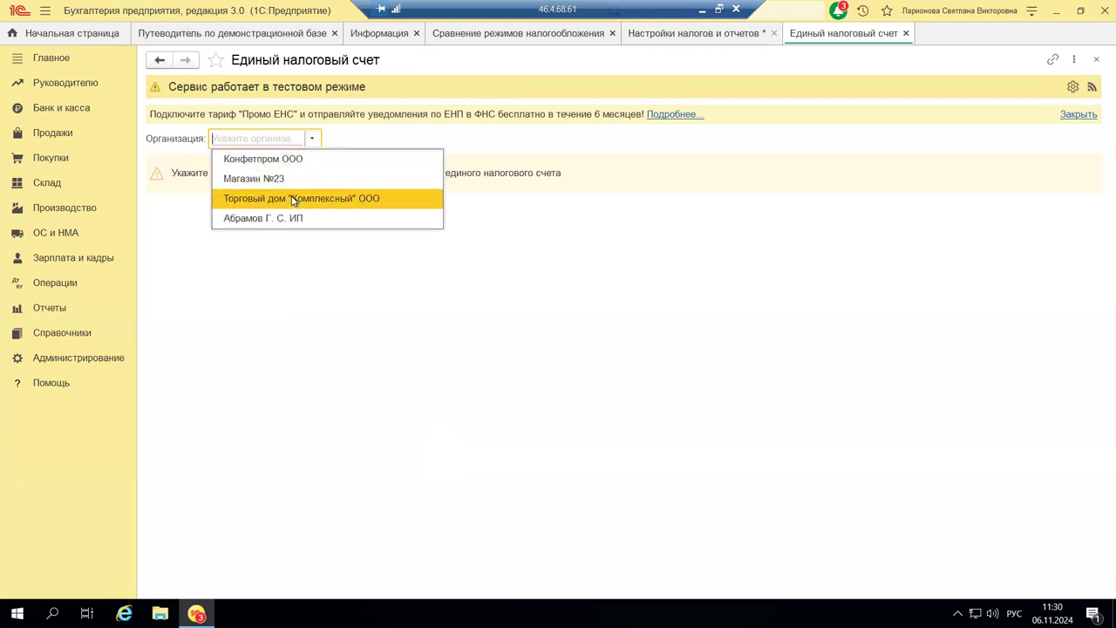
pyautogui.click(295, 199)
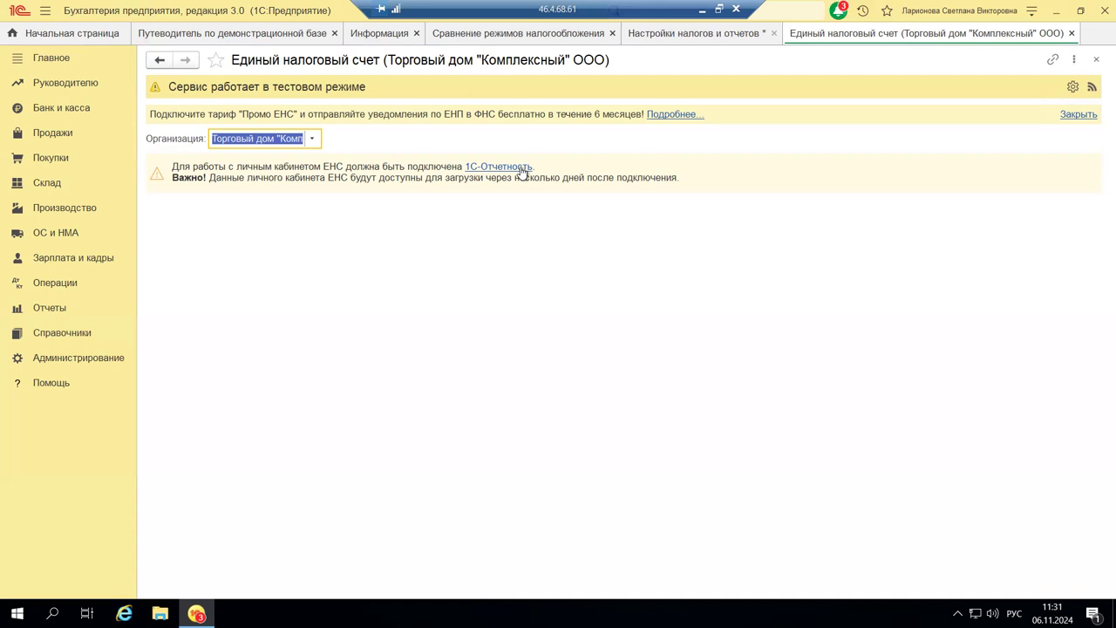
# Open the 1С-Отчетность connection application, view the storage choices for an existing certificate, and close it without saving.
pyautogui.click(522, 169)
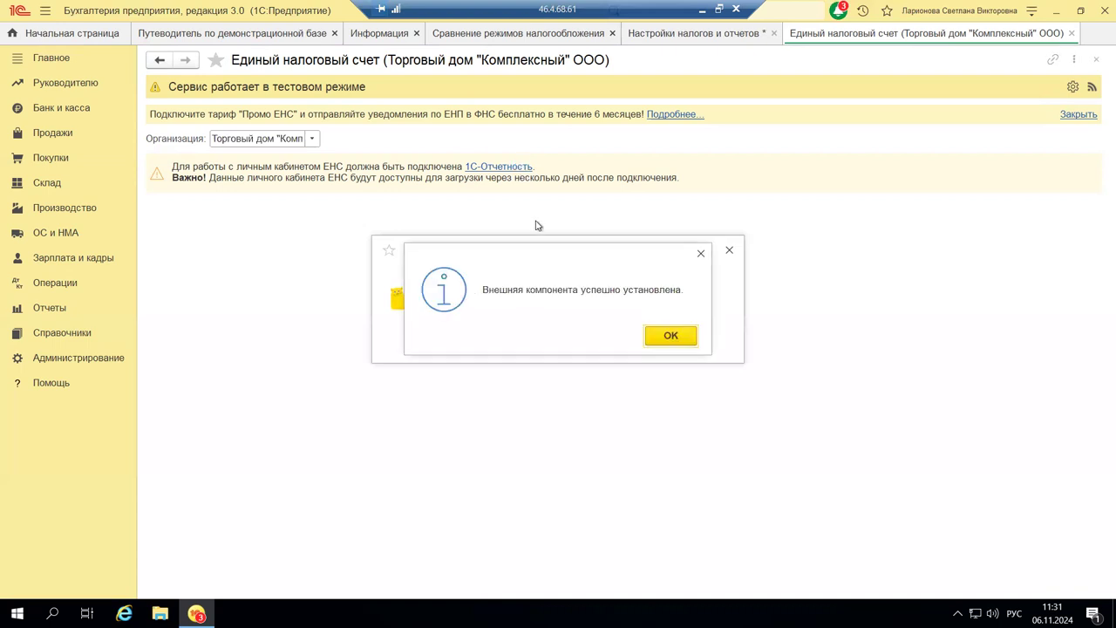
pyautogui.click(657, 338)
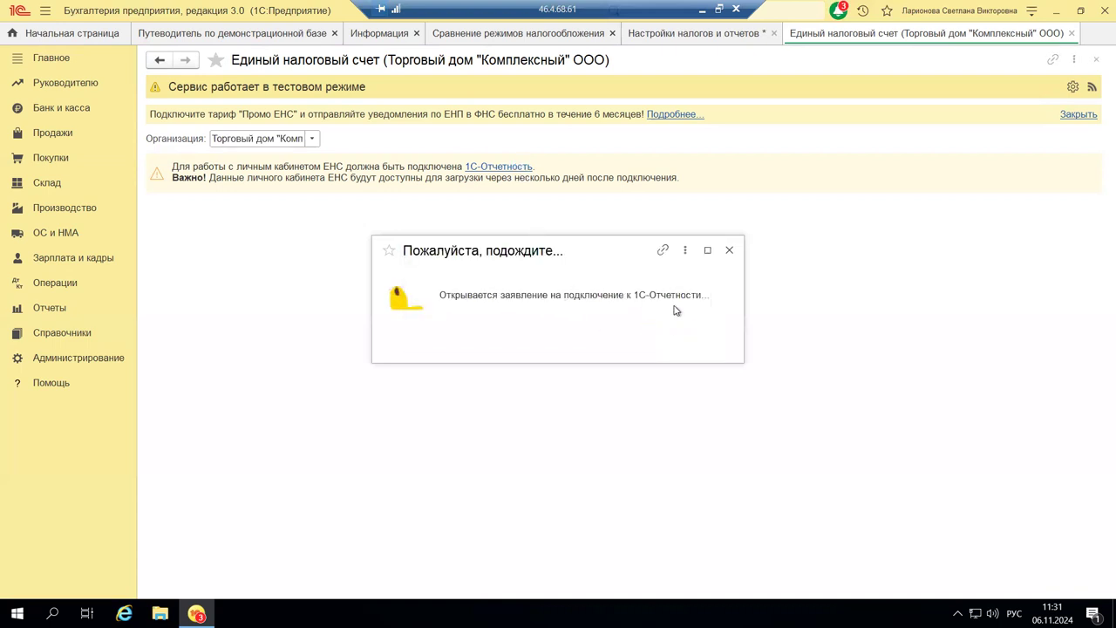
pyautogui.click(62, 303)
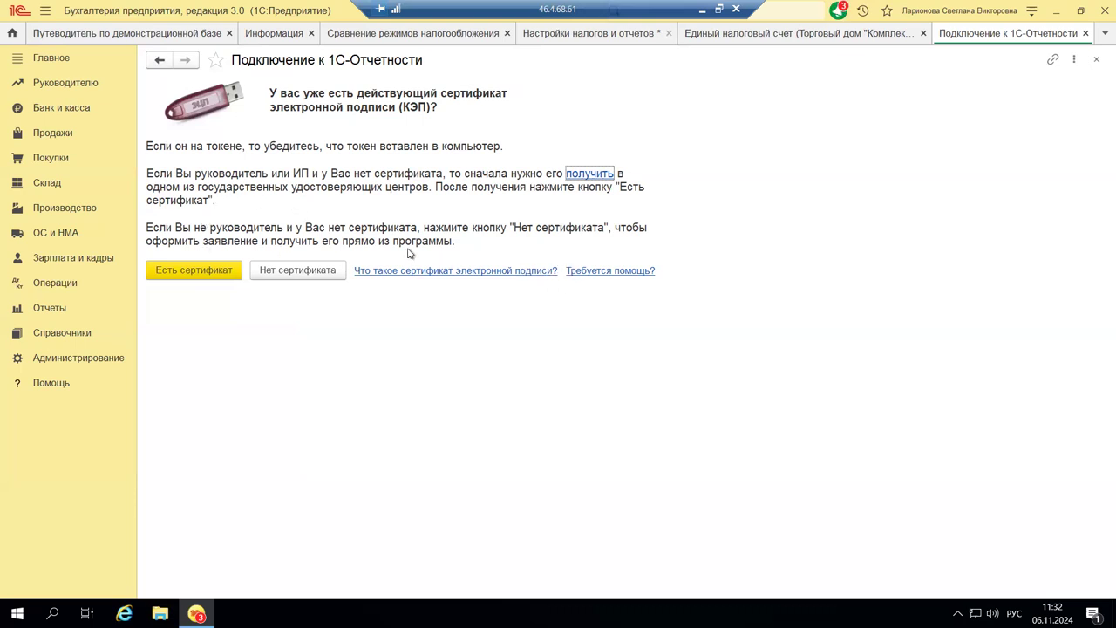
pyautogui.click(175, 274)
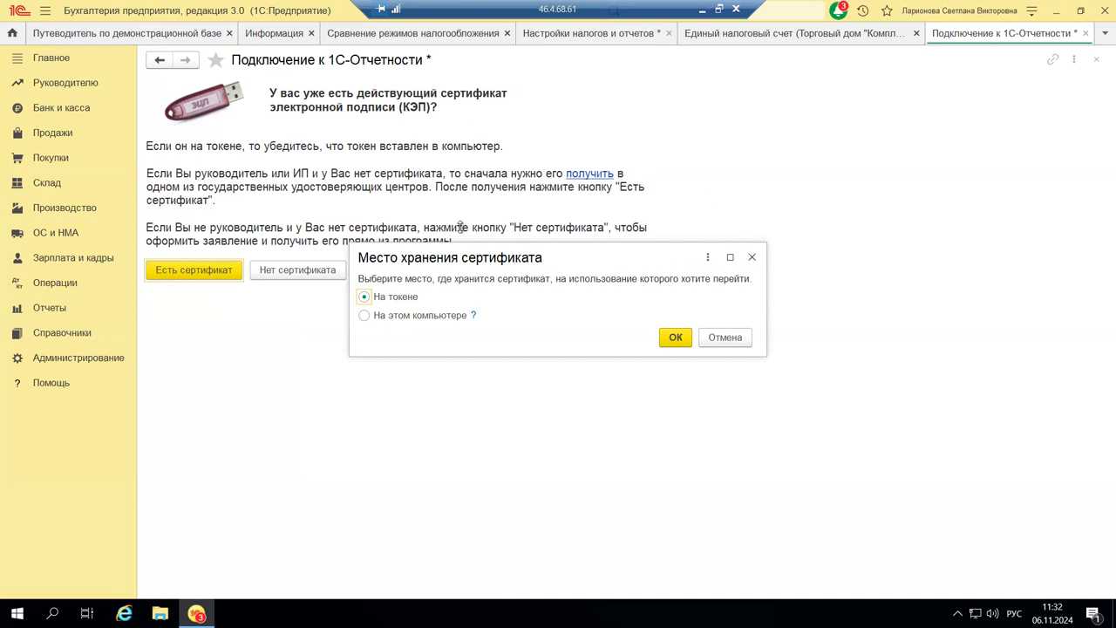
pyautogui.click(750, 257)
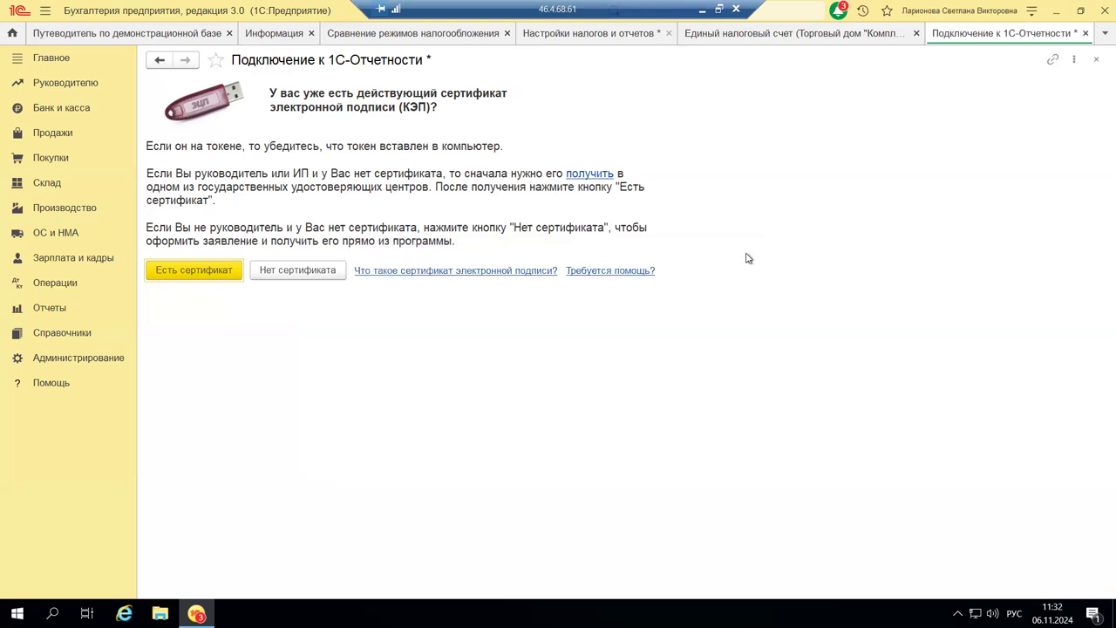
pyautogui.click(1096, 61)
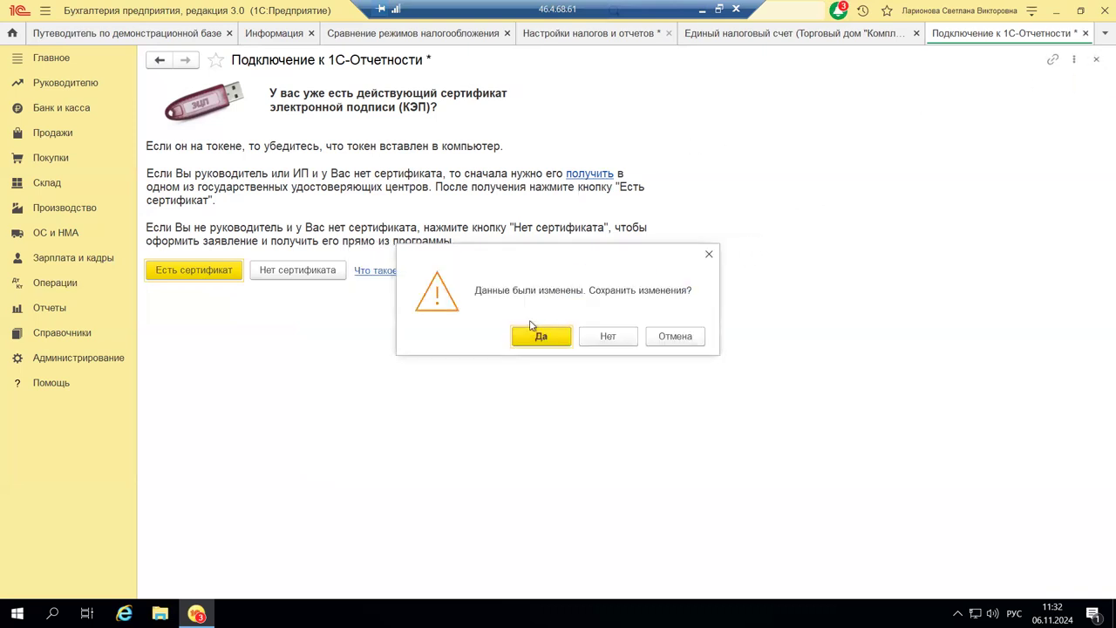
pyautogui.click(599, 340)
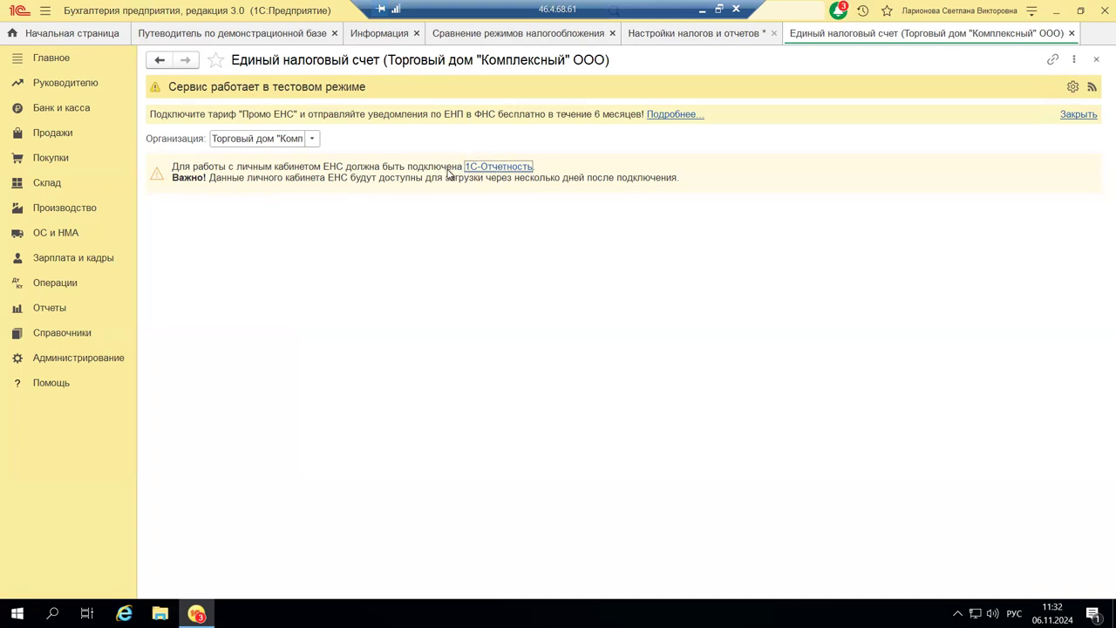
# View the Подключить 1С-Отчетность information window from the Отчеты section and close it.
pyautogui.click(50, 307)
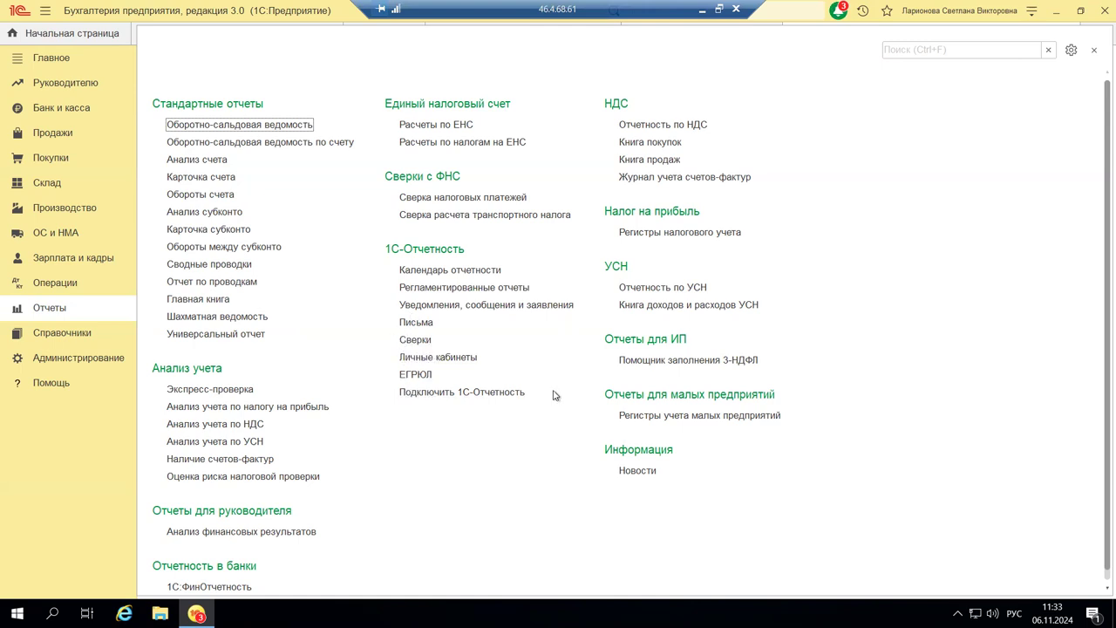
pyautogui.click(438, 393)
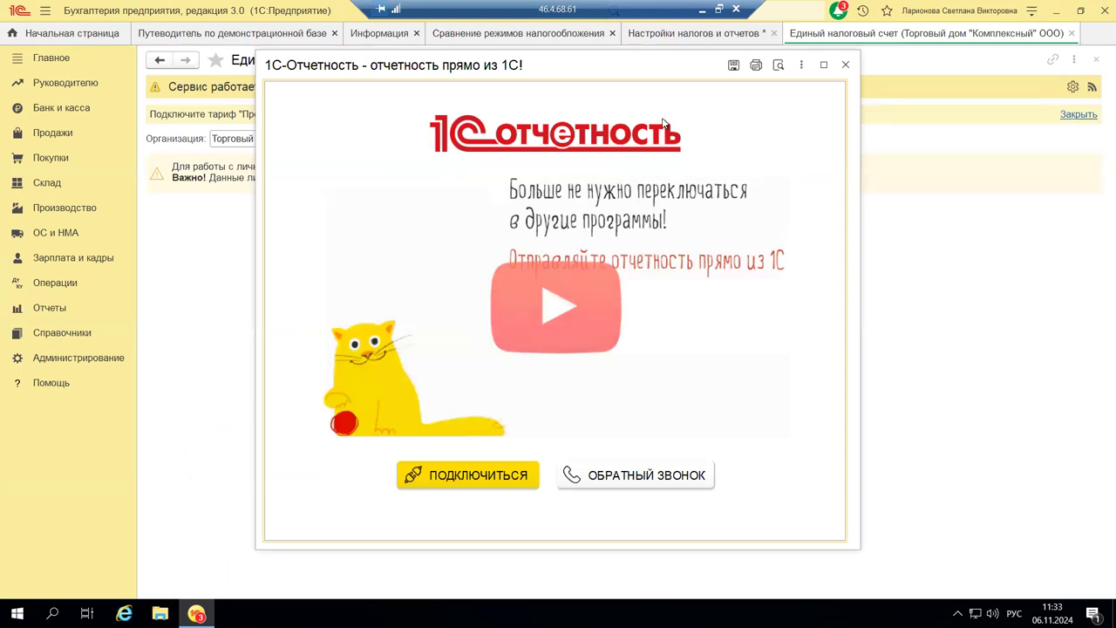
pyautogui.doubleClick(608, 123)
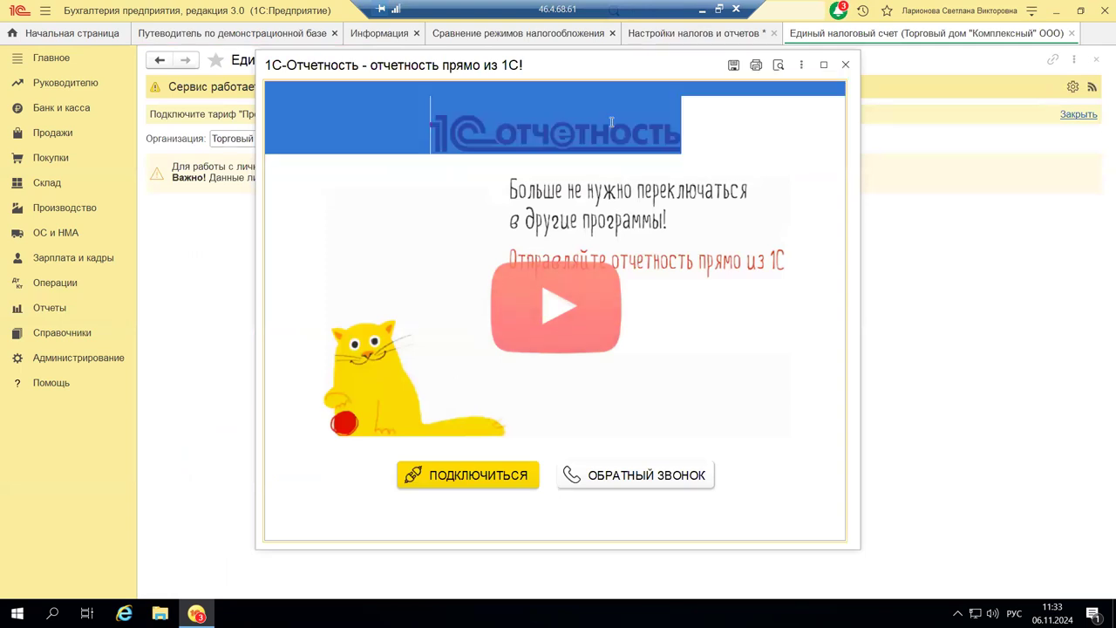
pyautogui.click(767, 133)
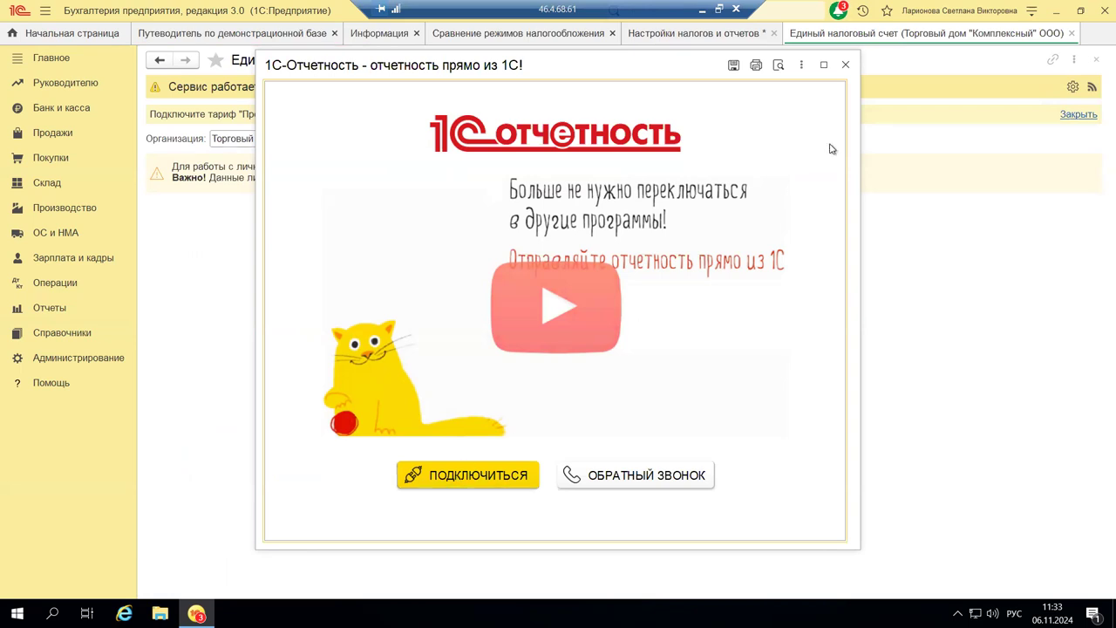
pyautogui.click(845, 65)
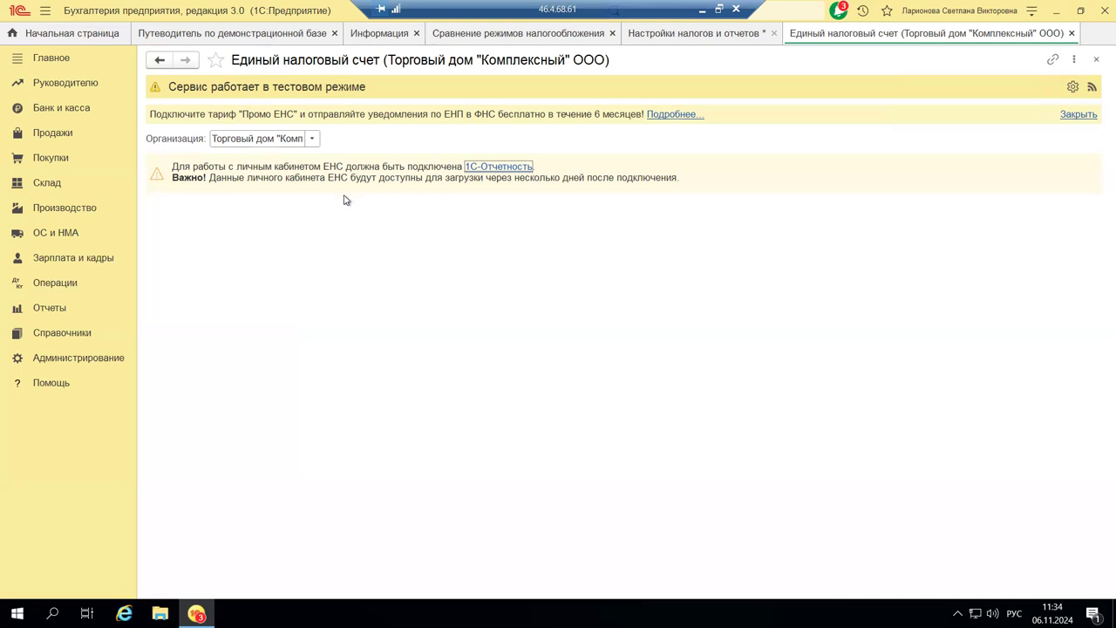
# Close the Единый налоговый счет page and view the commands available in the Отчеты, Операции and Руководителю sections.
pyautogui.click(470, 170)
pyautogui.click(1097, 63)
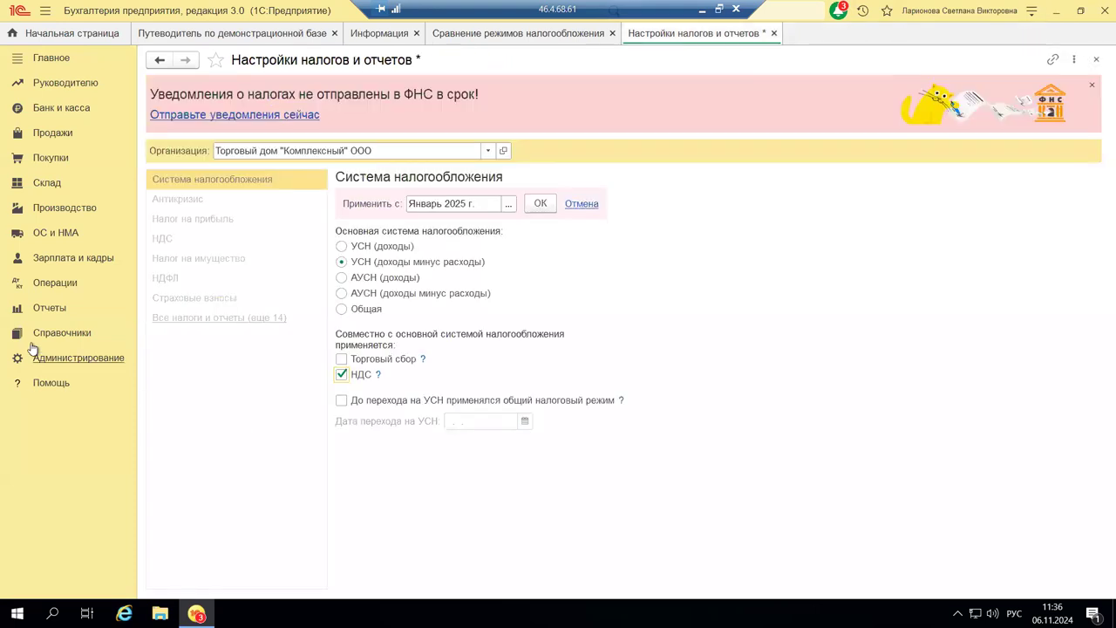
pyautogui.click(48, 314)
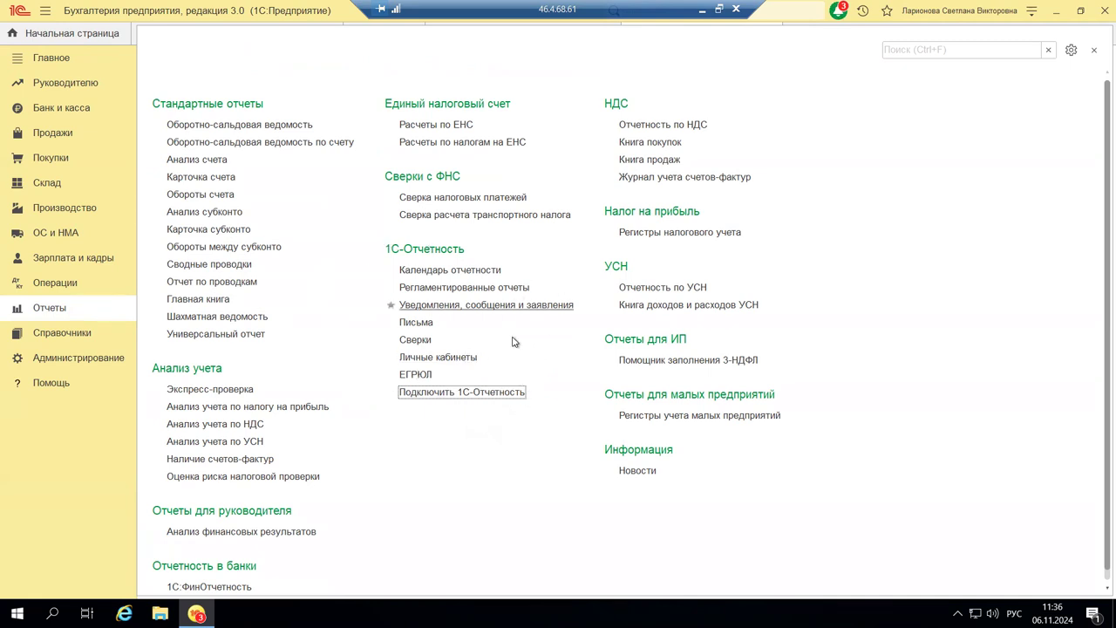
pyautogui.click(43, 285)
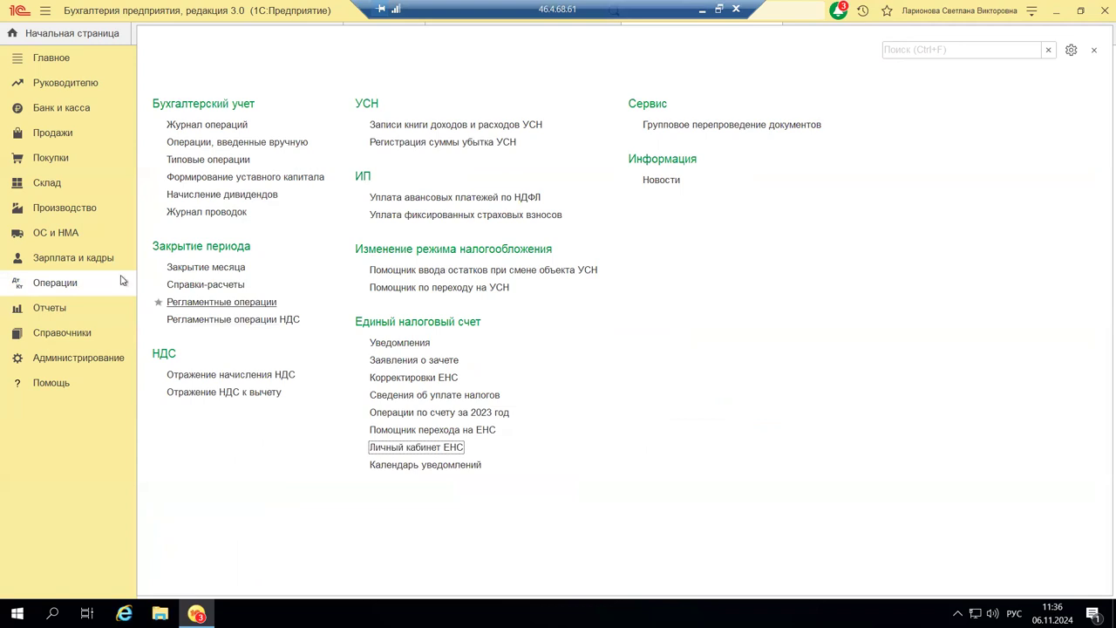
pyautogui.click(68, 84)
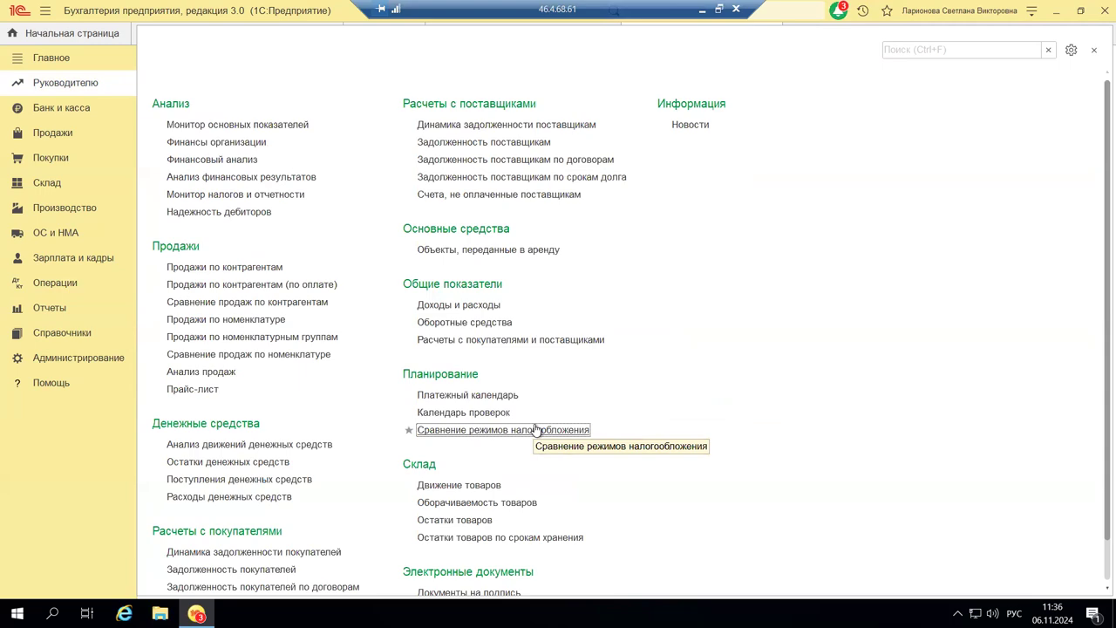
pyautogui.press('super+e')
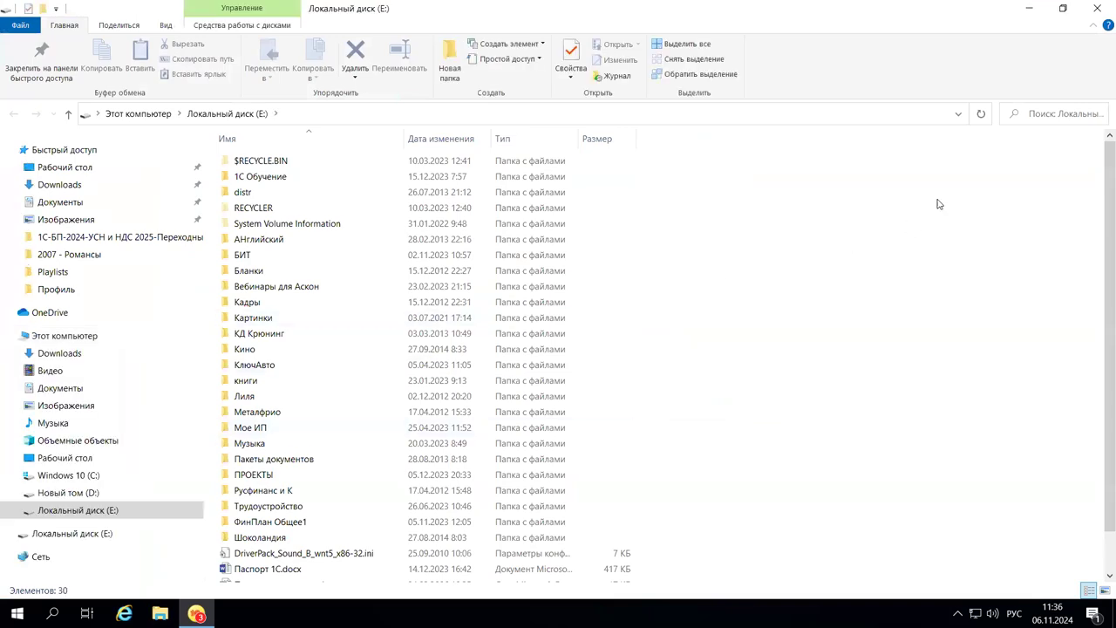
pyautogui.click(1097, 9)
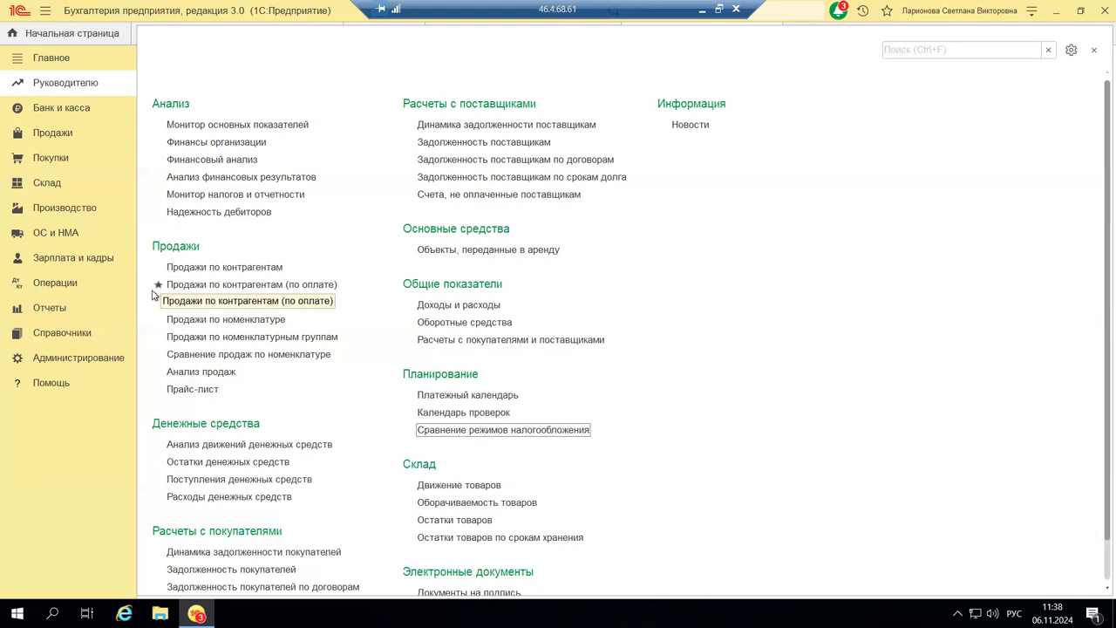
# Open the Конфетпром ООО organization card from the Организации list in the Главное section.
pyautogui.click(37, 59)
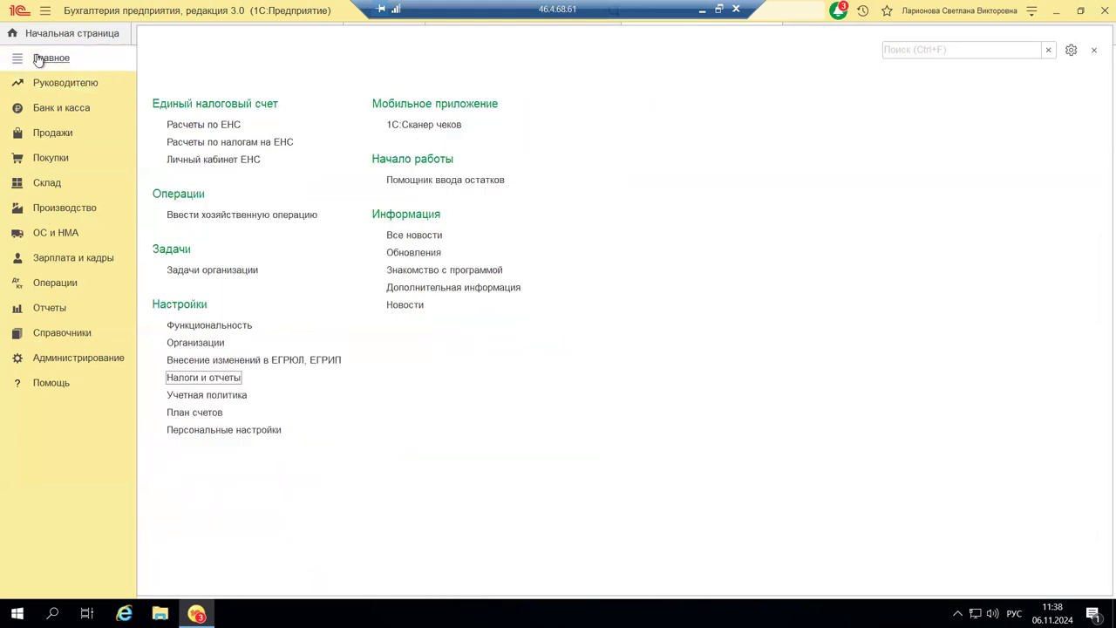
pyautogui.click(193, 344)
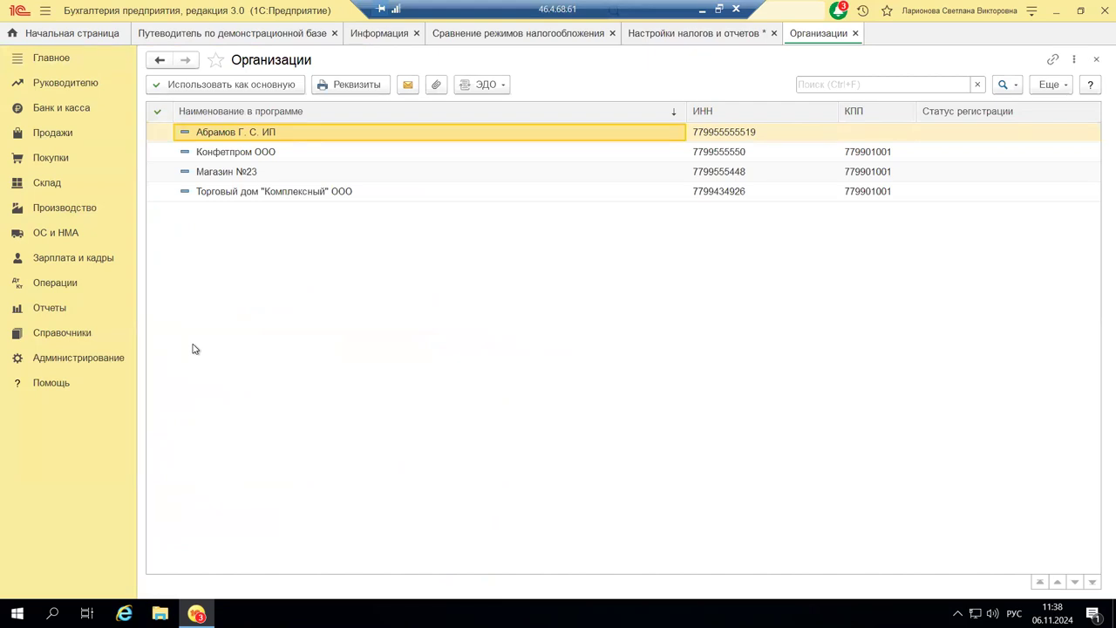
pyautogui.click(231, 150)
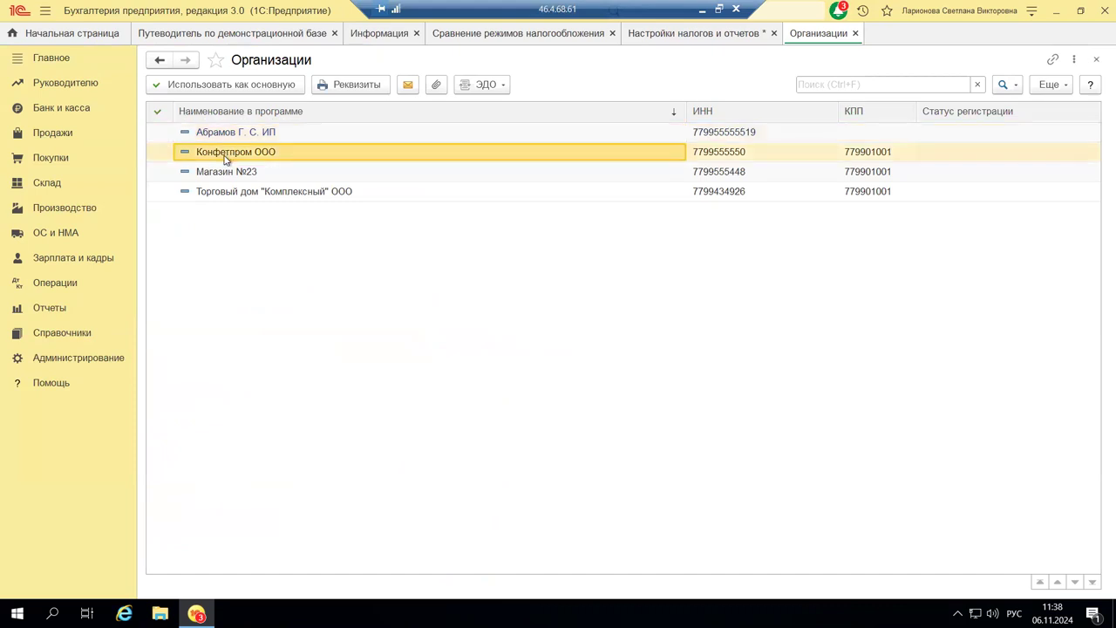
pyautogui.doubleClick(216, 158)
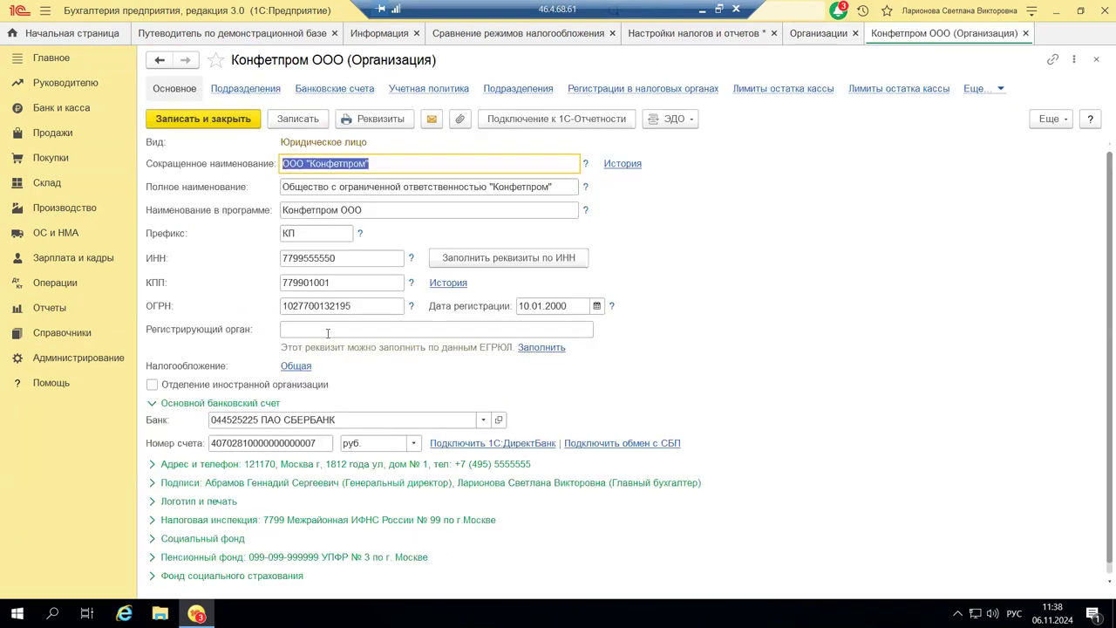
# Open the Учетная политика record of Конфетпром ООО effective from Январь 2025 and review its settings through Состав форм бухгалтерской отчетности.
pyautogui.click(440, 92)
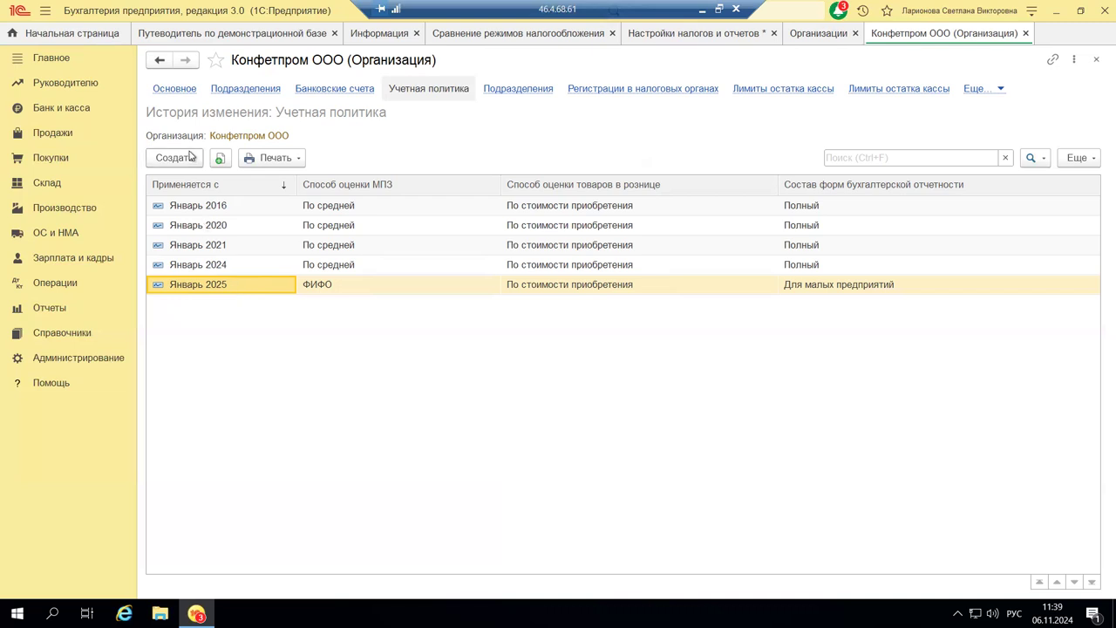
pyautogui.doubleClick(238, 289)
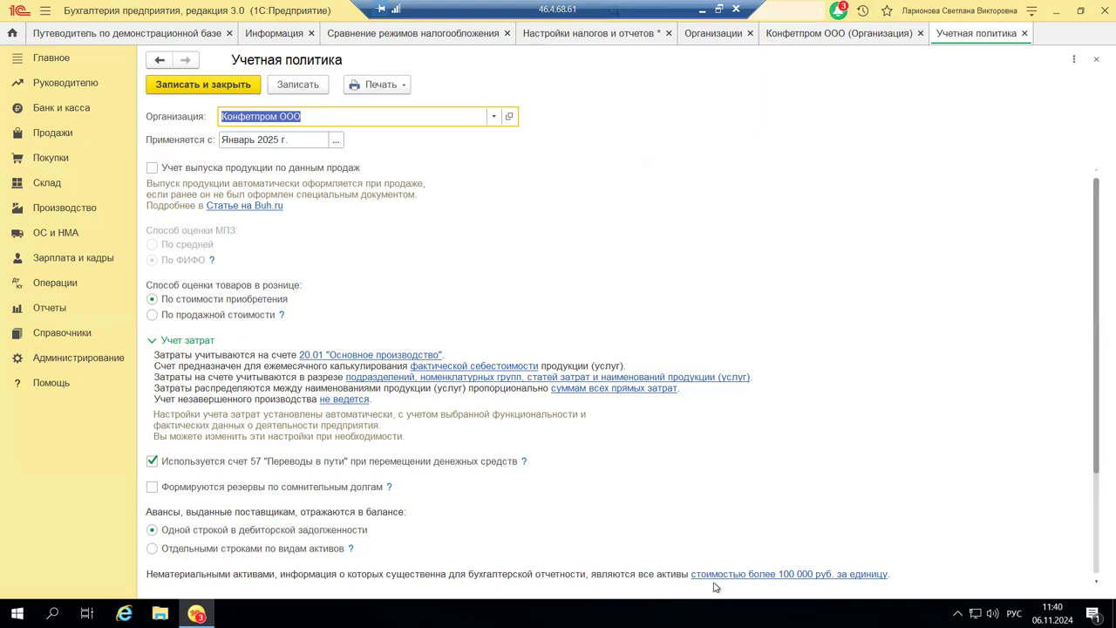
pyautogui.scroll(-2, 672, 594)
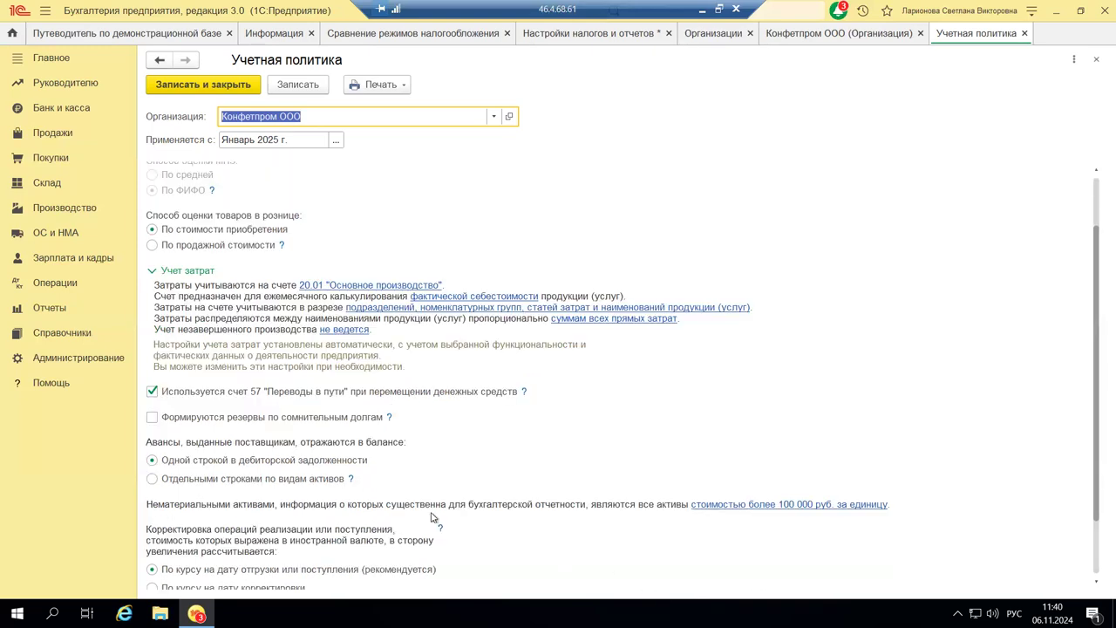
pyautogui.scroll(-2, 427, 505)
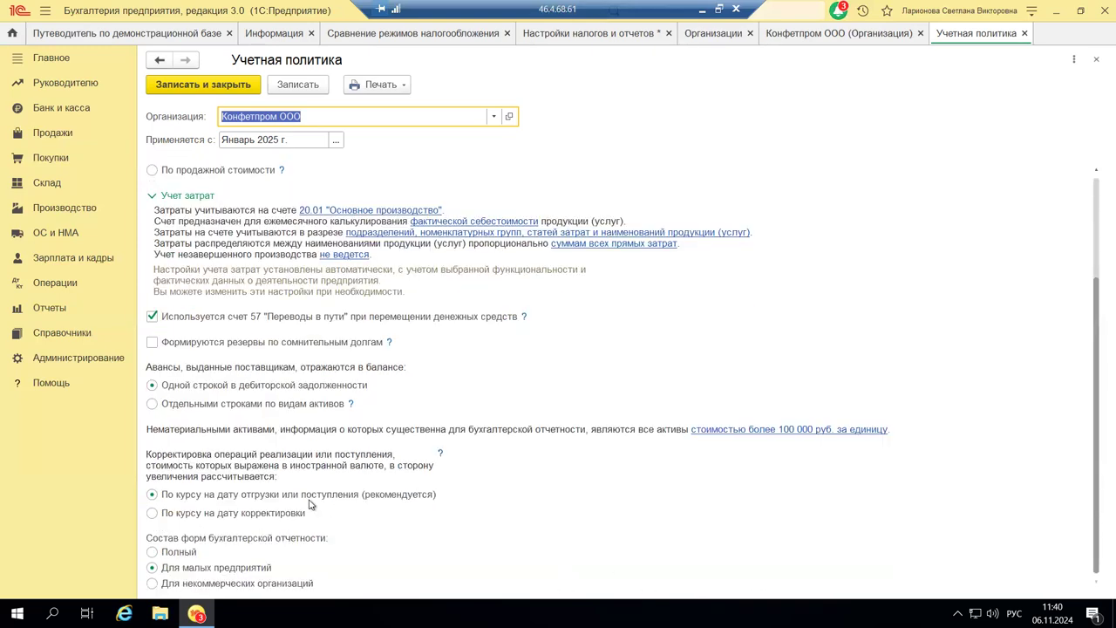